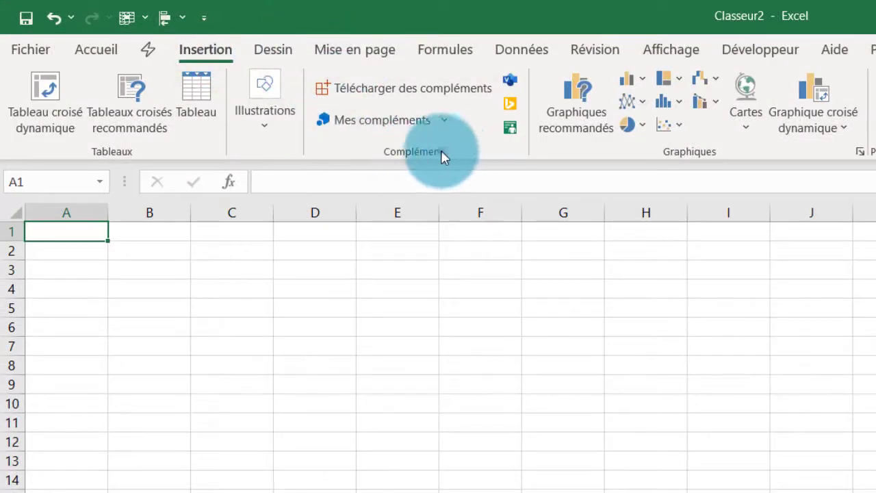
Examine the installed Office add-ins and the suggestions offered in the add-in store
left_click(372, 118)
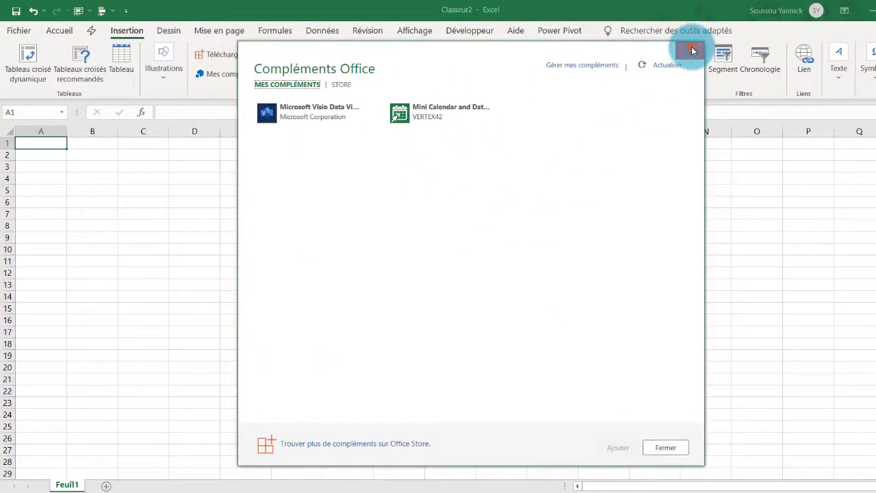
left_click(692, 50)
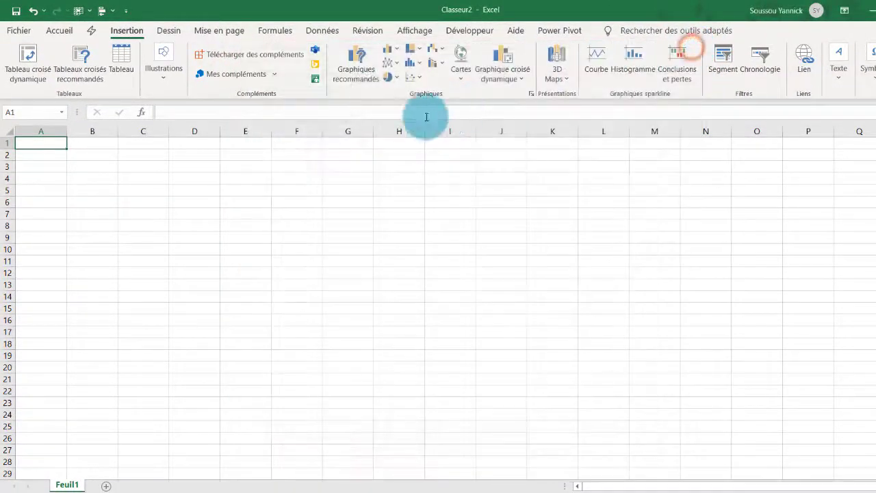
left_click(237, 55)
left_click(339, 86)
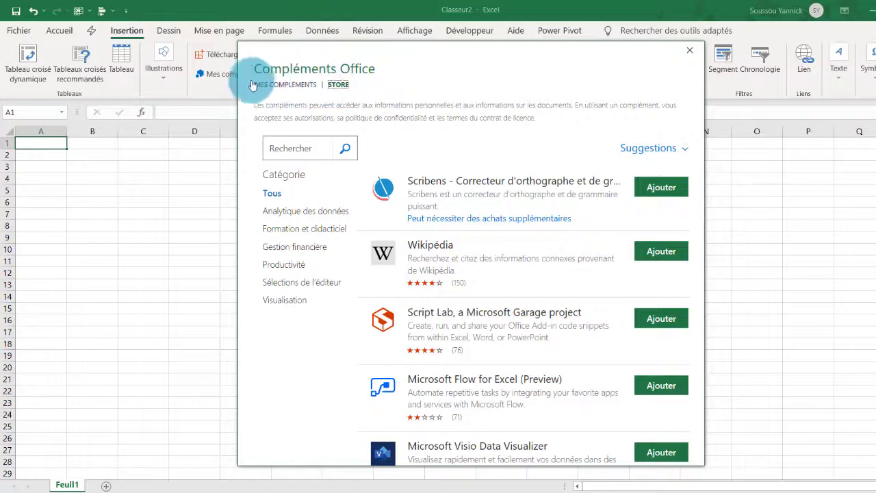
left_click(295, 92)
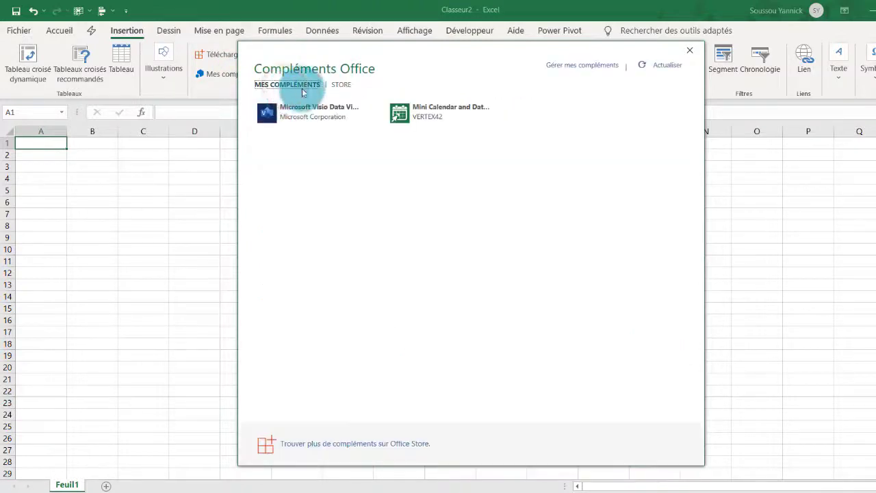
Search the Office add-in store for "visio"
left_click(339, 86)
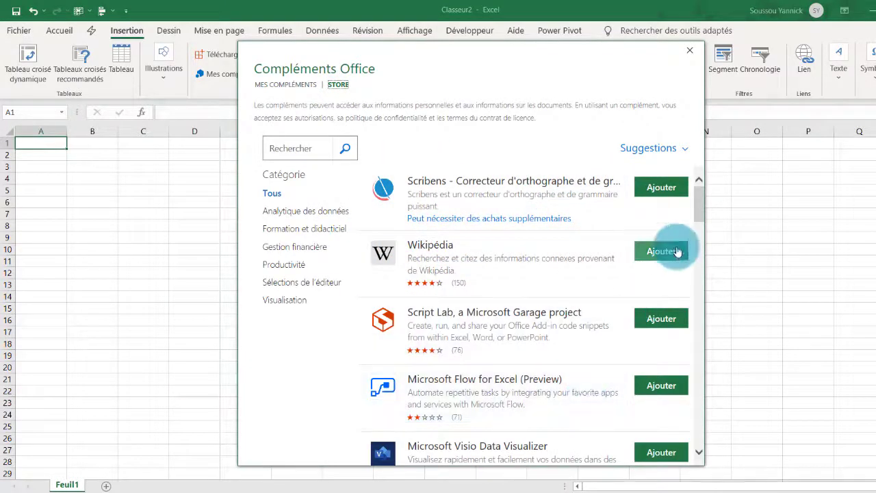
left_click_drag(699, 204, 698, 176)
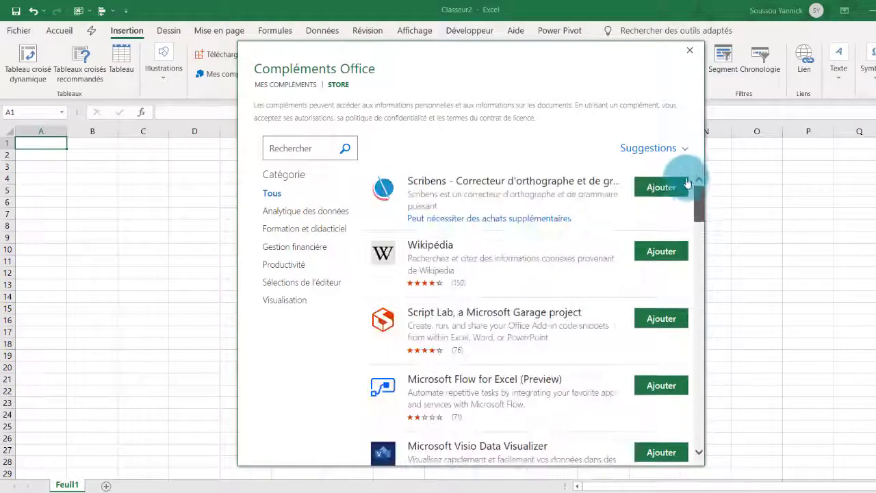
left_click(301, 149)
type("vi")
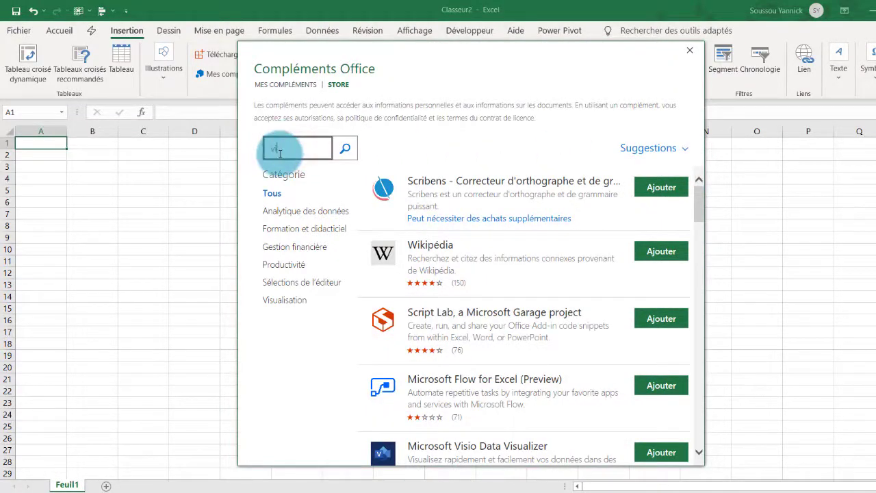
type("sio")
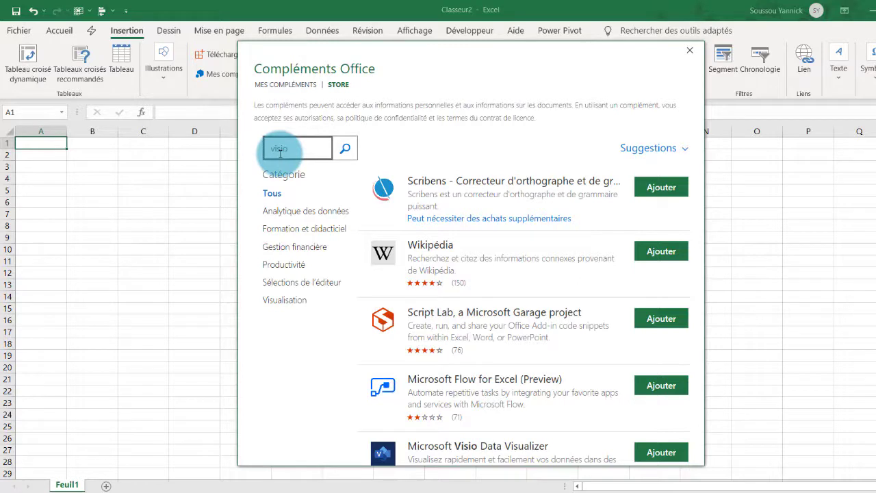
key("Return")
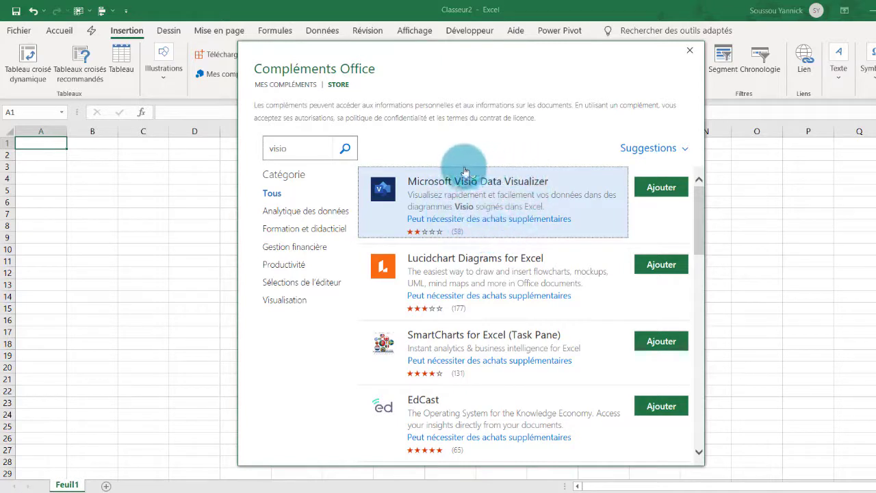
Add the Microsoft Visio Data Visualizer add-in, accepting its licence terms, and continue without signing in
left_click(667, 188)
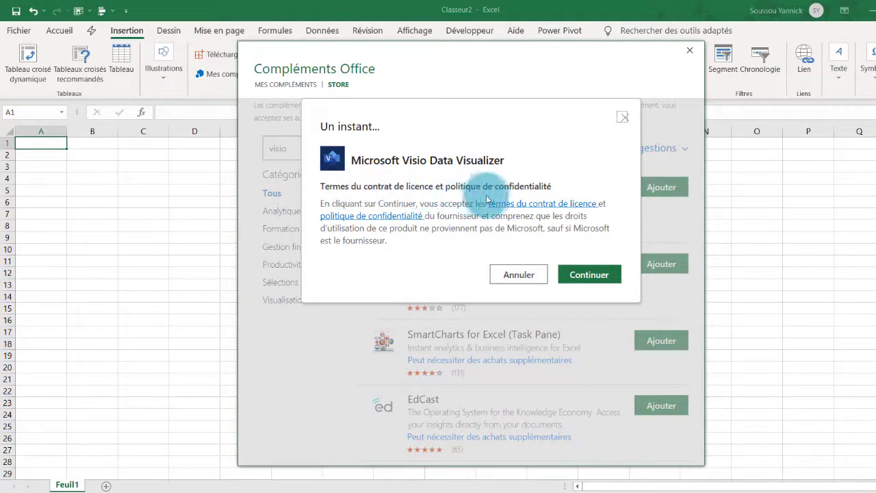
left_click(594, 275)
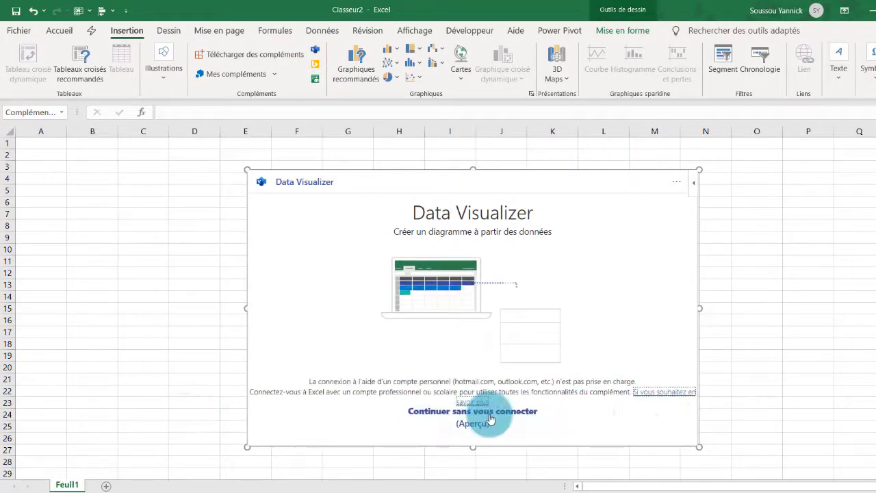
left_click(490, 418)
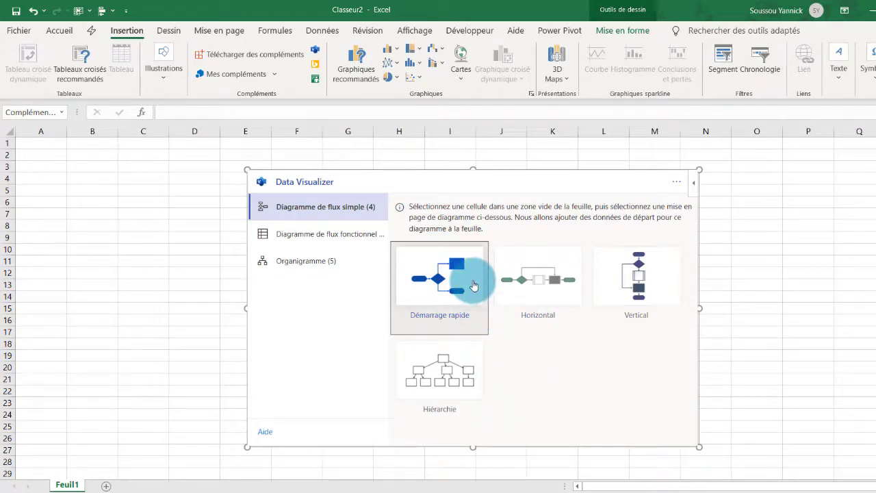
Examine the diagram layouts offered for organisation charts, simple flowcharts and cross-functional flowcharts
left_click(308, 265)
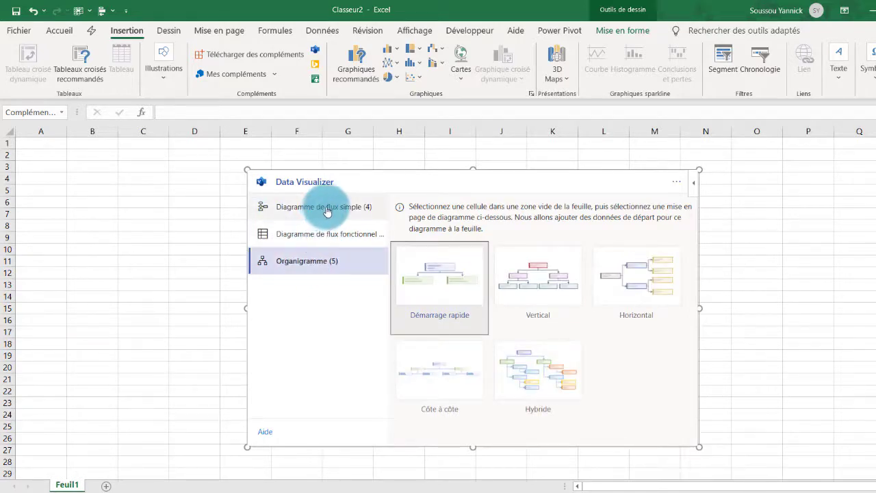
left_click(339, 208)
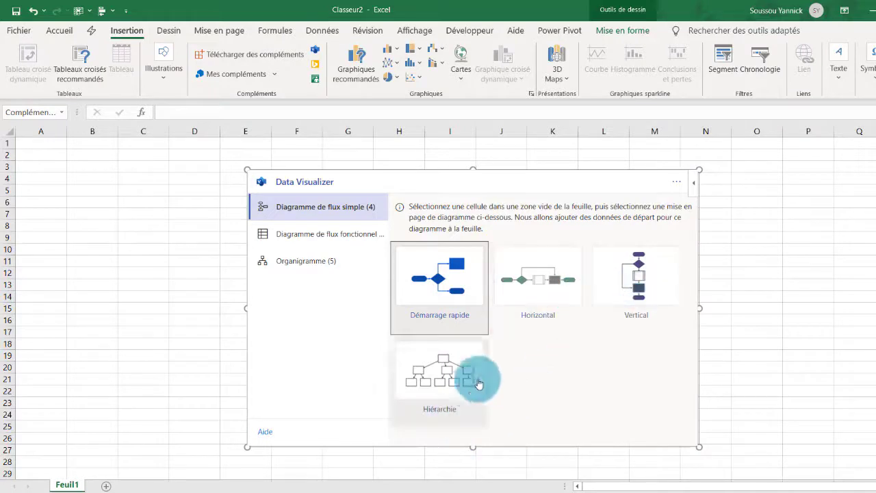
left_click(335, 232)
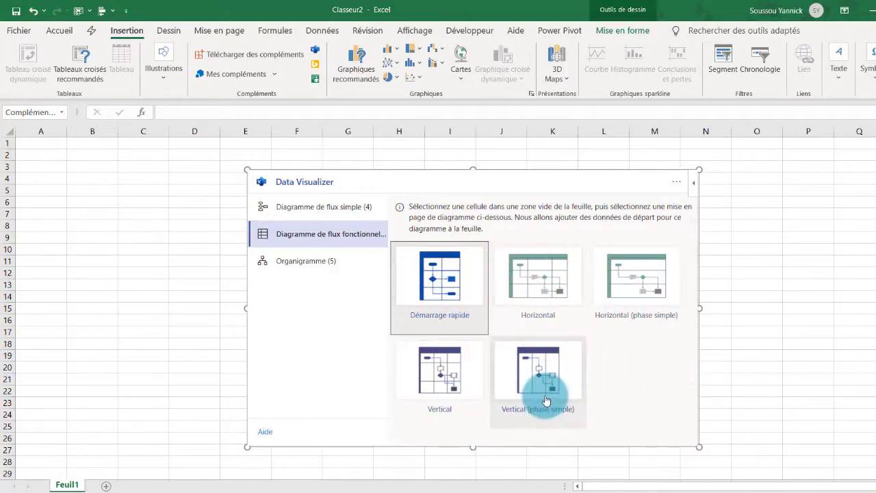
Insert the Vertical Organigramme diagram and move it beside the data table so that it no longer covers the columns
left_click(348, 264)
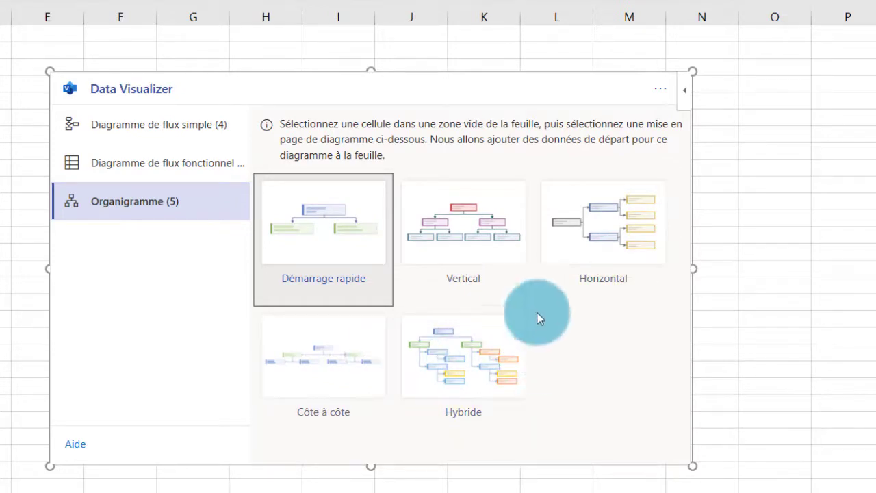
left_click(467, 226)
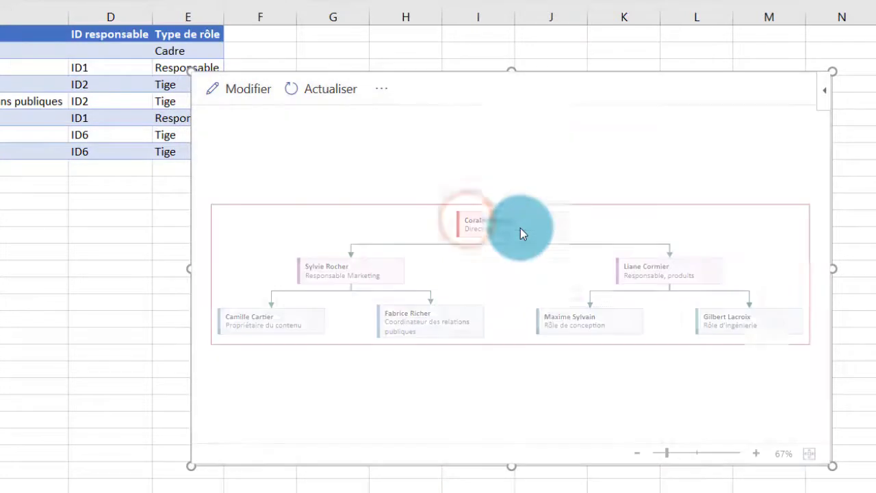
left_click(591, 80)
left_click(631, 78)
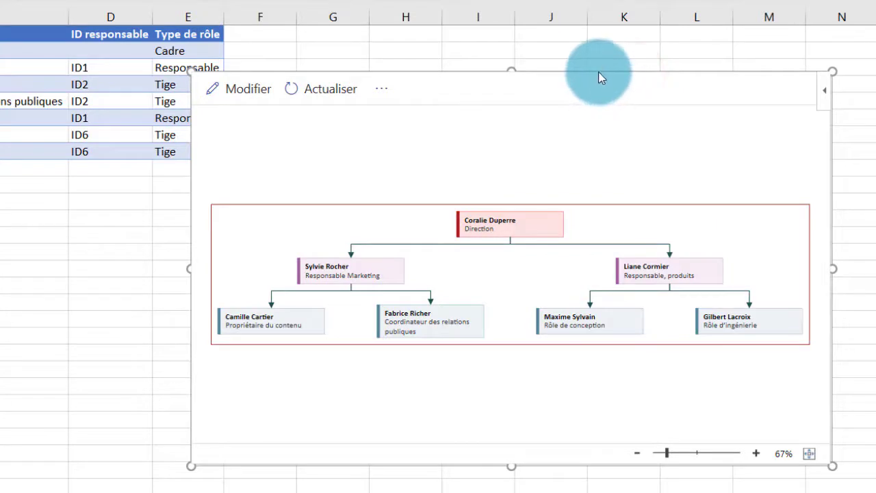
left_click_drag(597, 72, 731, 69)
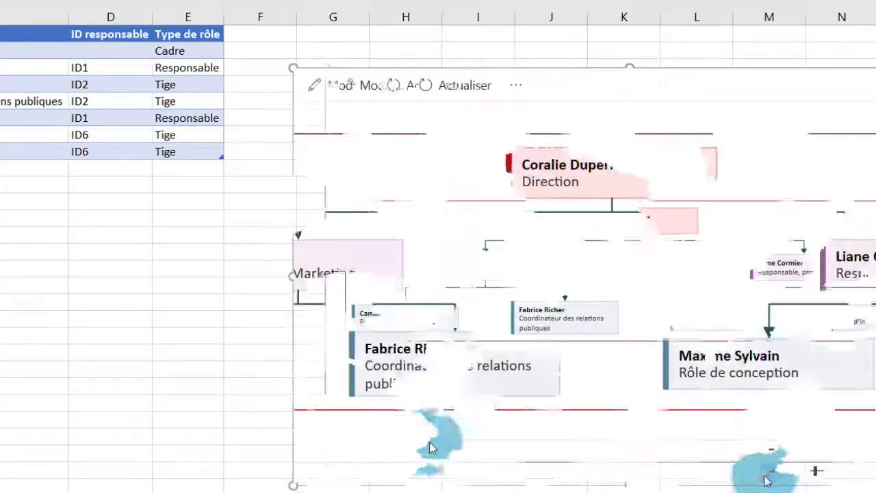
left_click(766, 474)
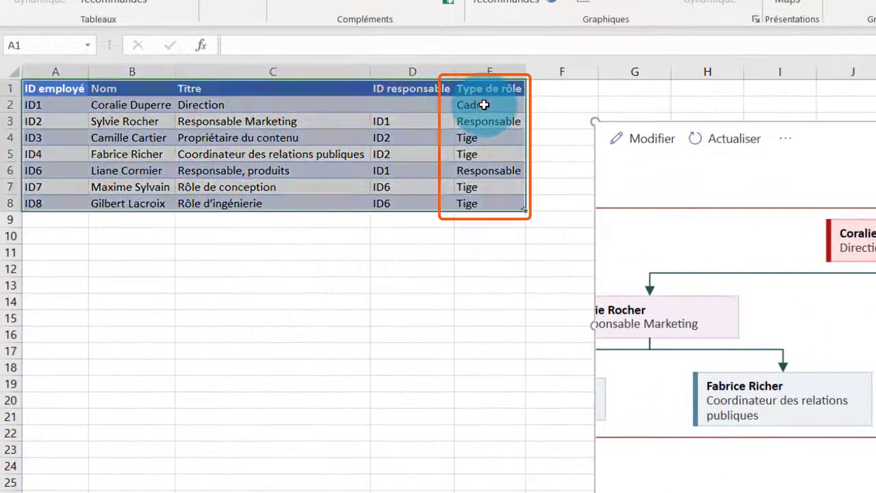
Examine the employee table's Type de rôle, ID employé, Nom and Titre columns
left_click(182, 51)
left_click_drag(484, 104, 490, 204)
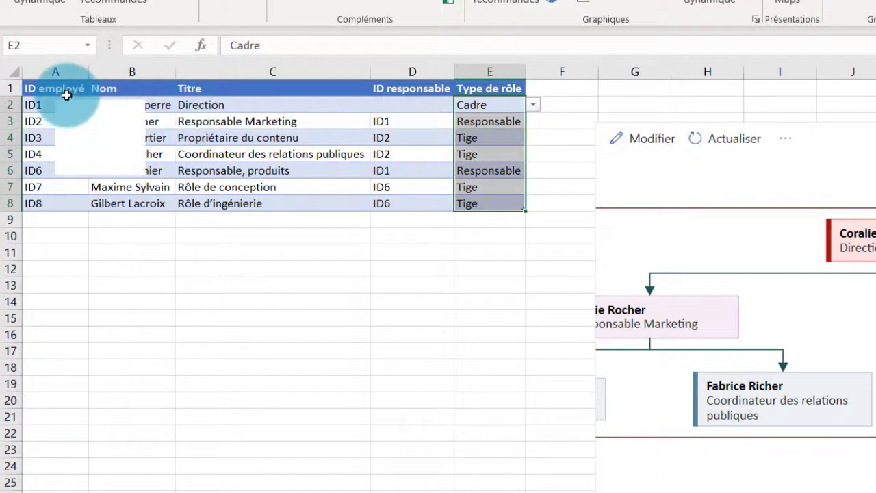
left_click_drag(66, 95, 515, 208)
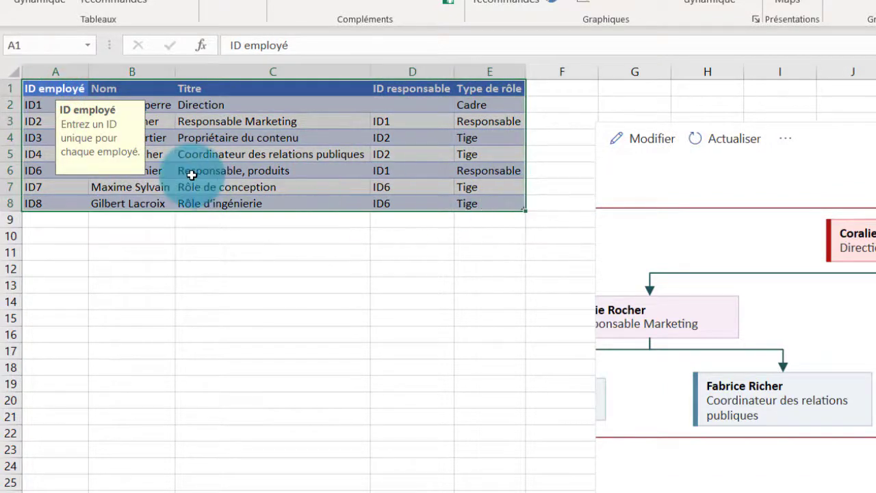
left_click(190, 172)
left_click_drag(49, 105, 49, 200)
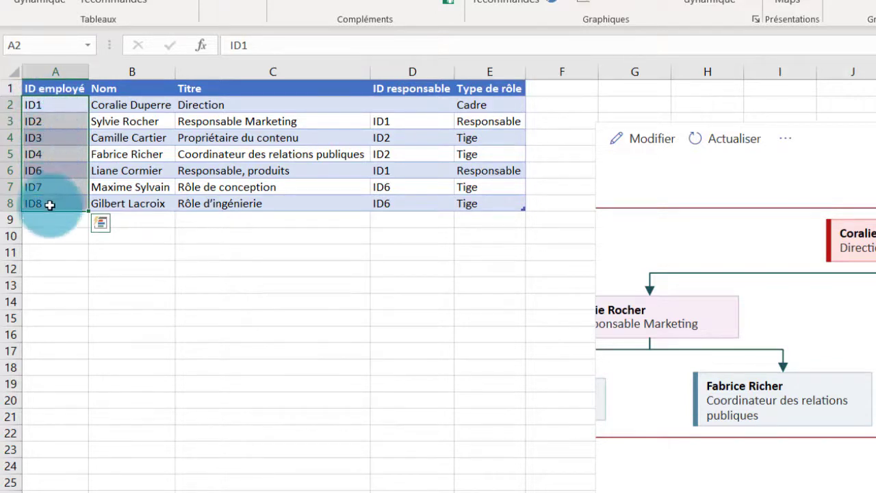
left_click(125, 104)
left_click_drag(125, 104, 129, 204)
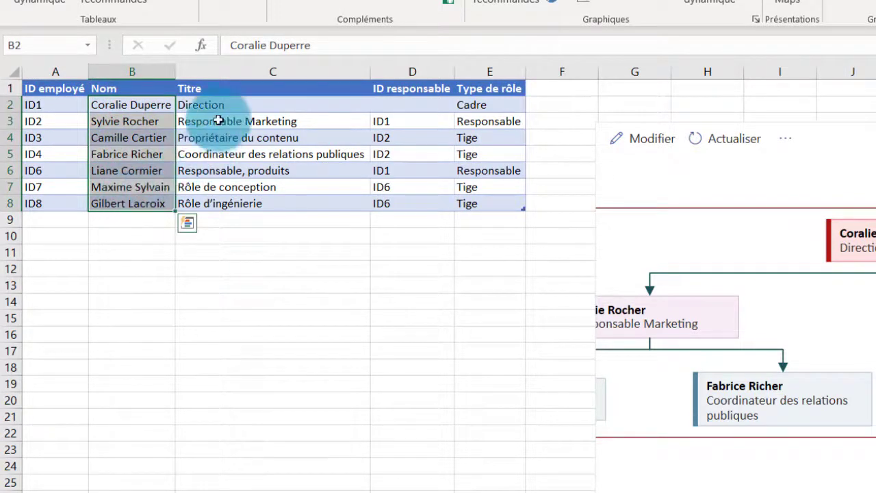
left_click_drag(230, 104, 227, 199)
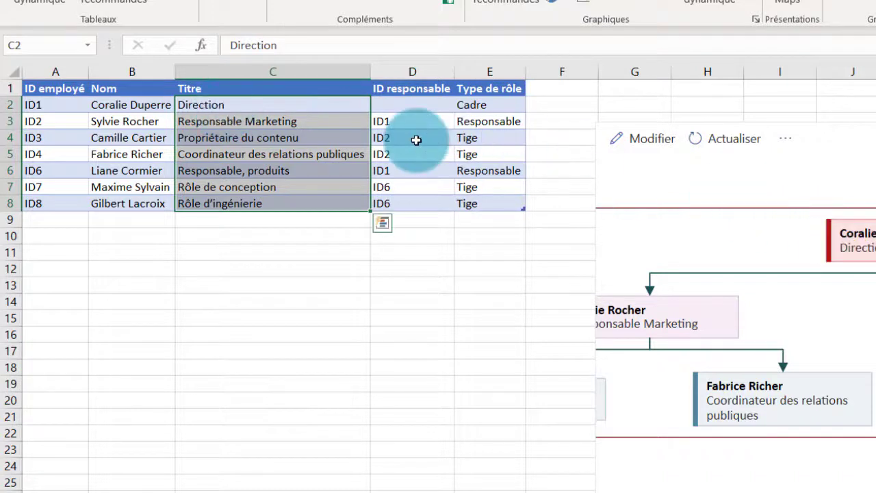
Change the title in cell C2 to "Directrice Générale" and refresh the organisation chart
left_click(247, 103)
left_click(219, 101)
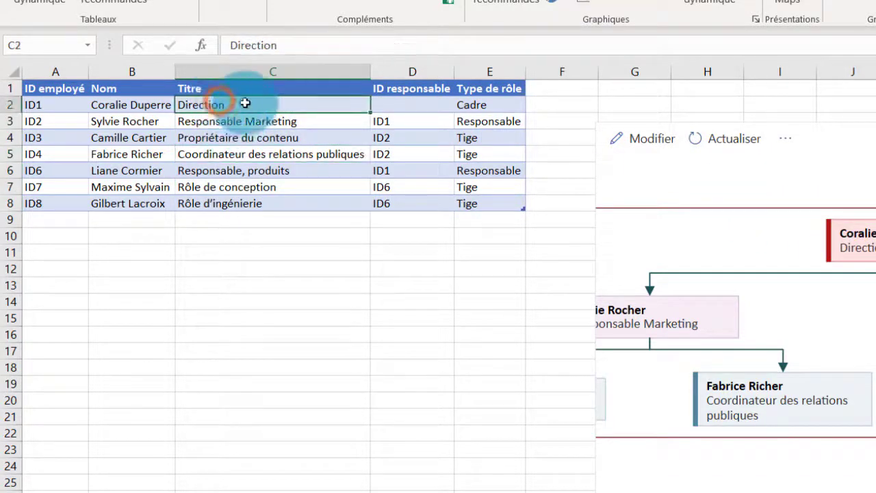
type("Di")
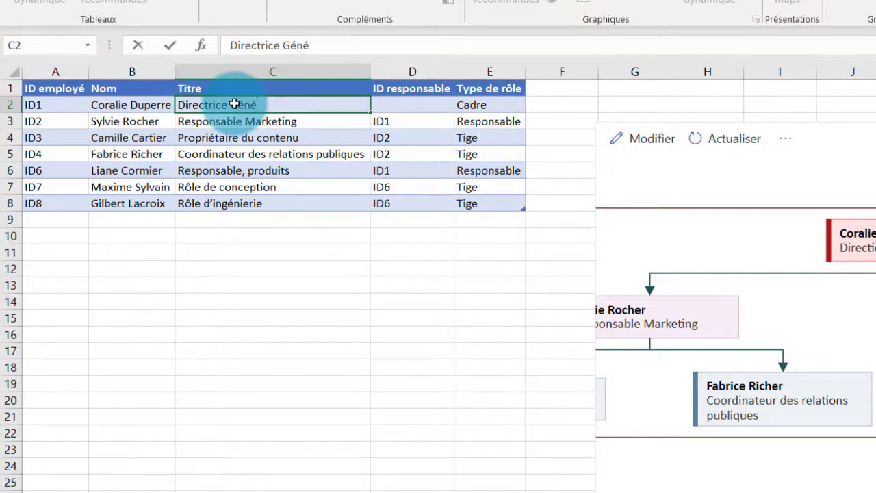
key("Return")
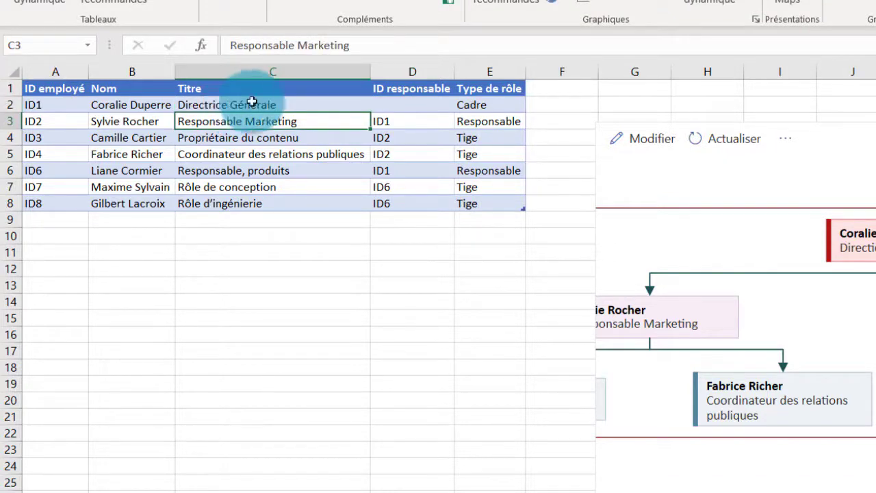
left_click(725, 139)
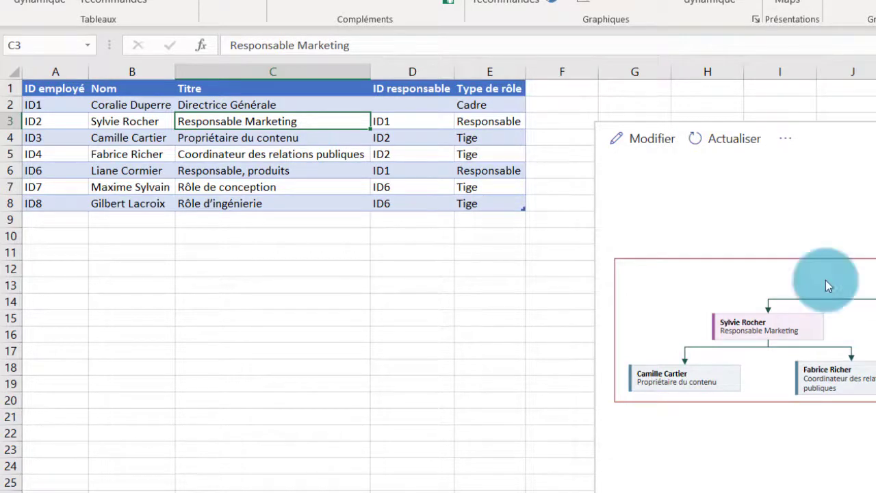
Examine how the ID responsable values link each employee to a manager's ID in the ID employé column
left_click(419, 104)
left_click_drag(419, 125, 416, 205)
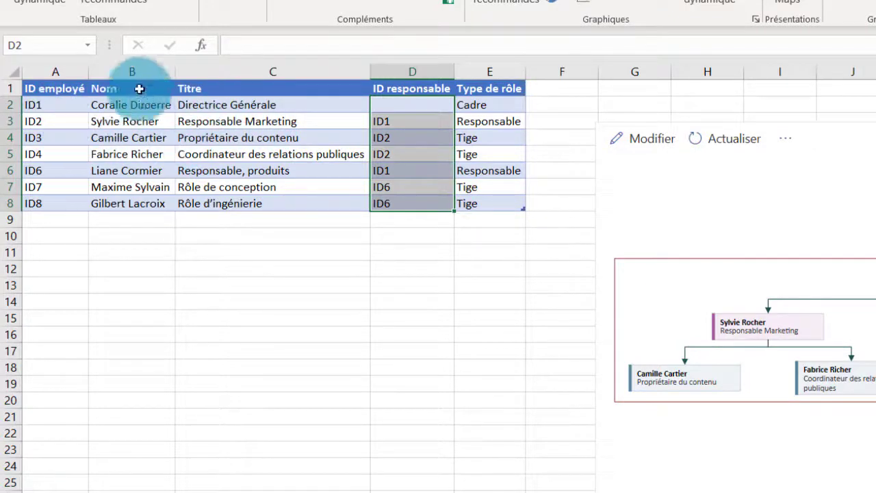
left_click(391, 122)
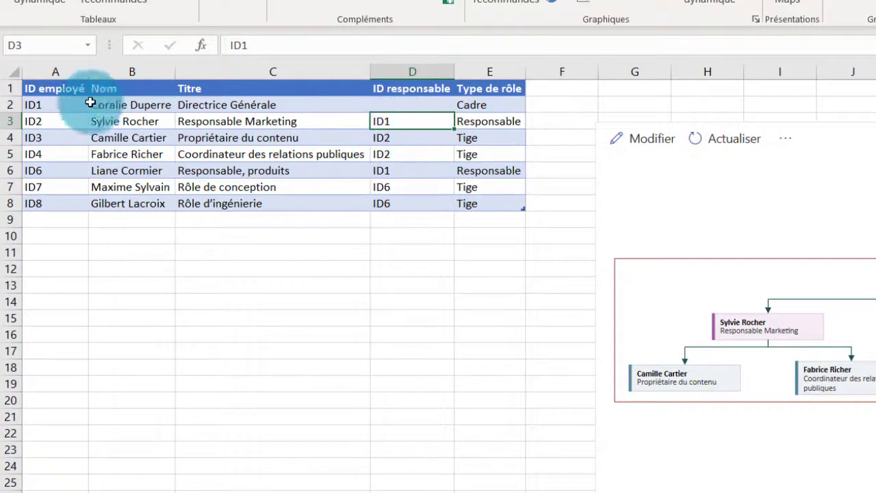
left_click(48, 102)
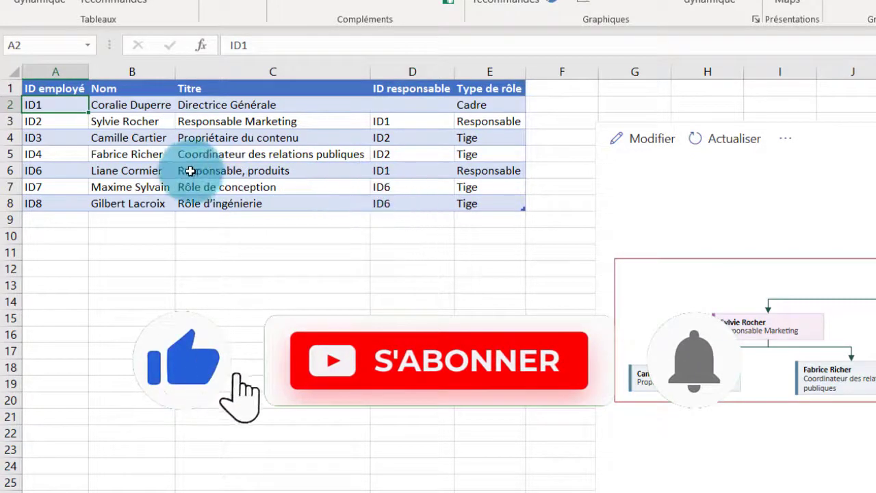
left_click(104, 170)
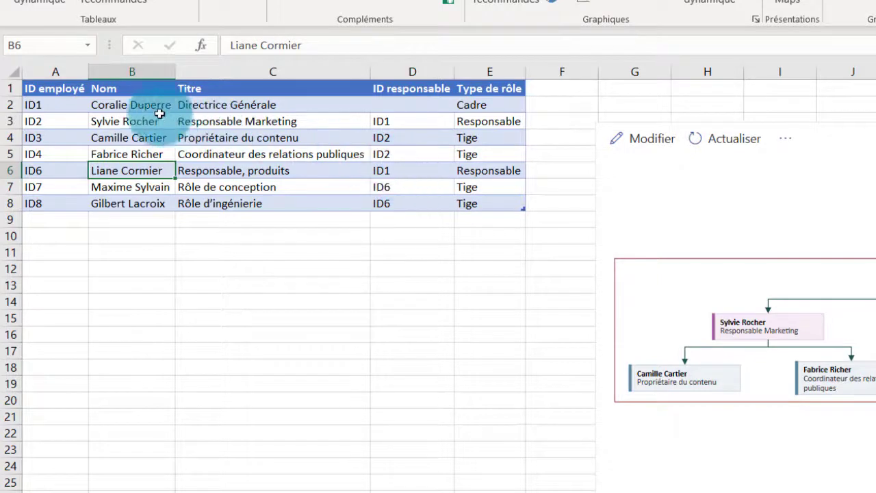
left_click(408, 169)
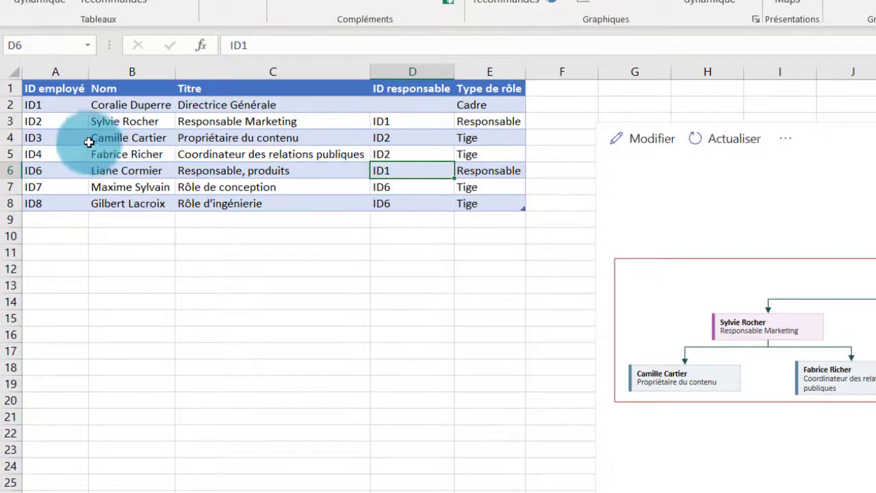
left_click(114, 188)
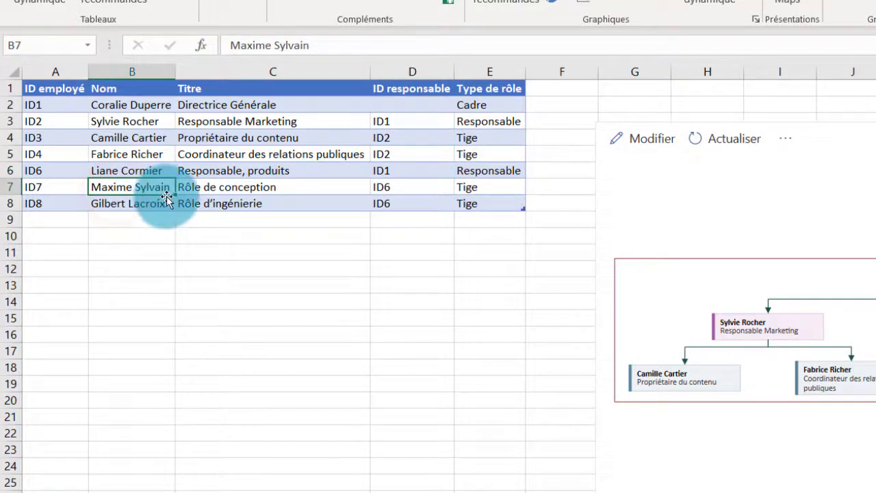
Check the manager ID in cell D7 and view the employee table's name and design properties
left_click(414, 186)
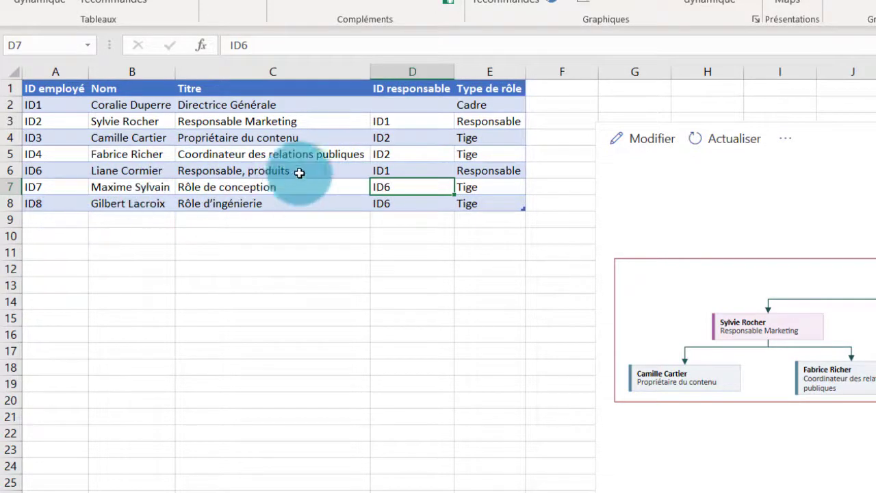
left_click(180, 153)
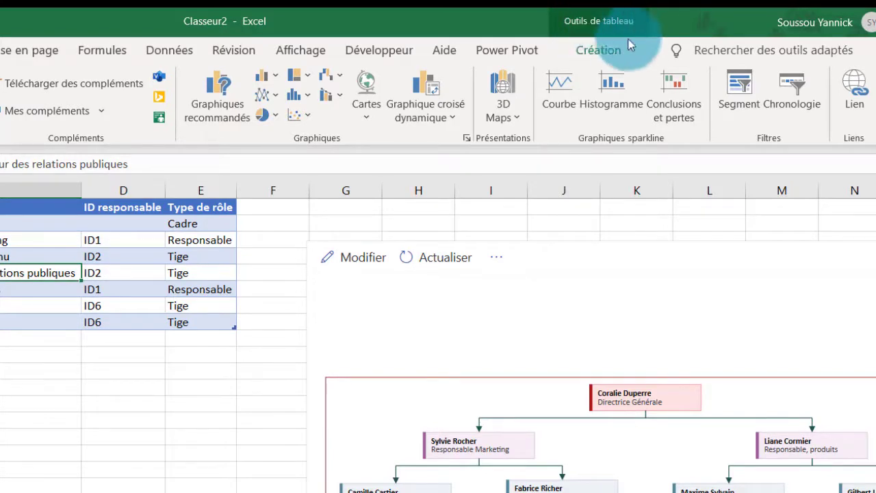
left_click(597, 49)
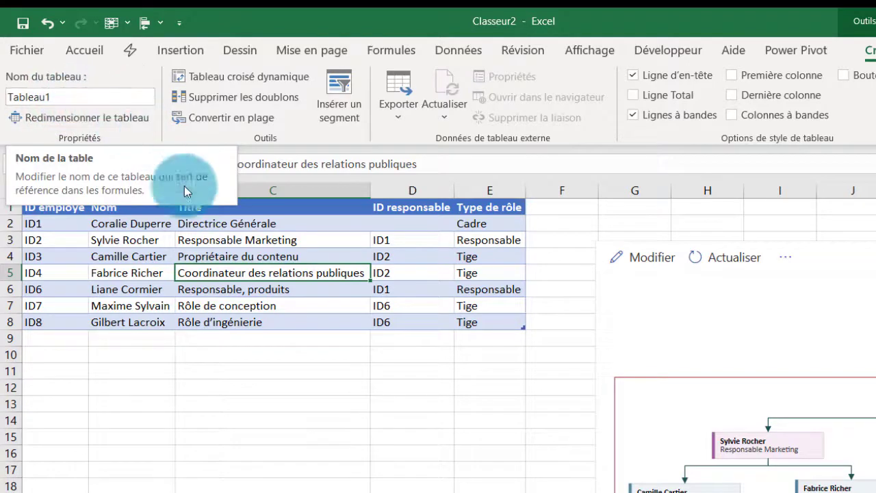
left_click(67, 347)
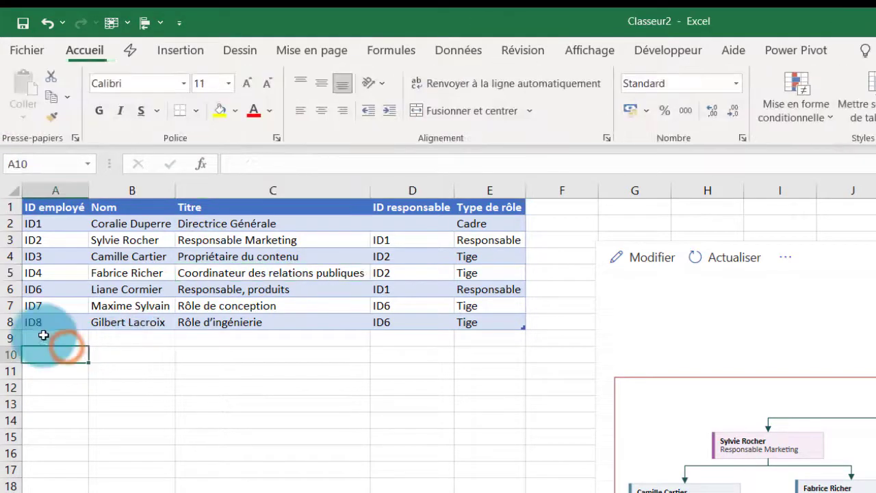
Add an employee in row 9 with the ID "ID9", the employee's full name and the title "Directeur Informatique"
left_click(42, 335)
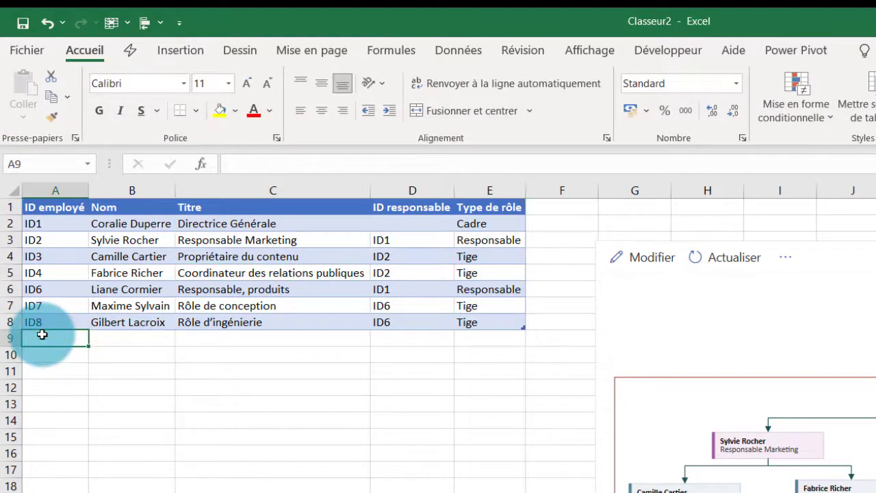
type("ID9")
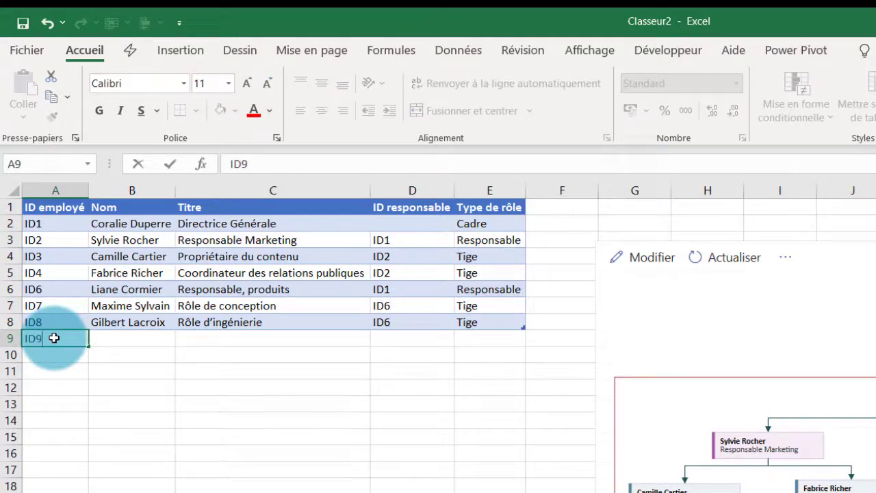
key("Tab")
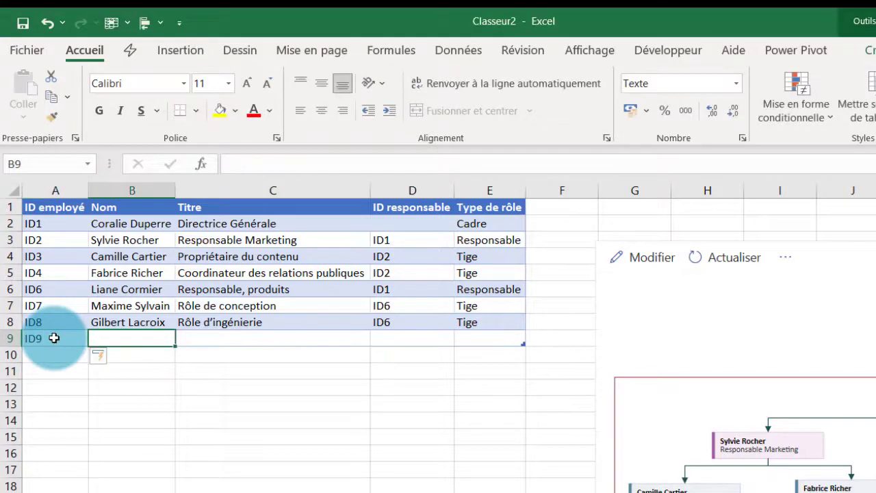
type("Stephane Yannick")
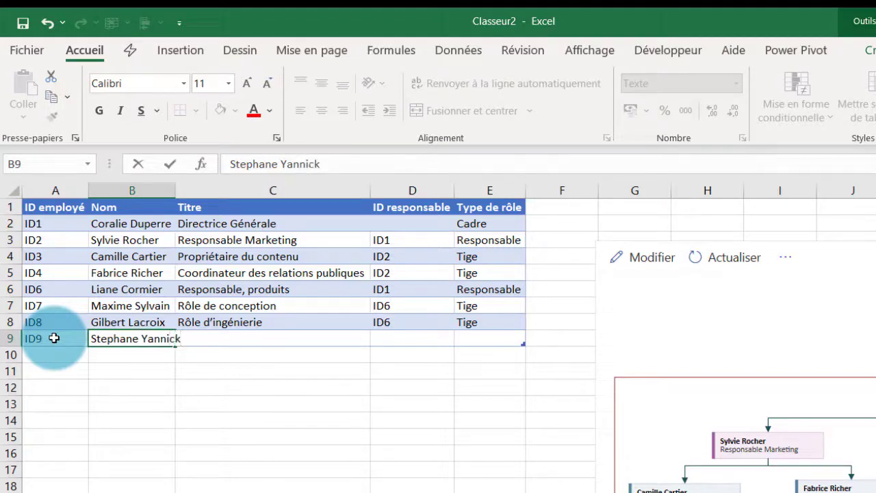
key("Tab")
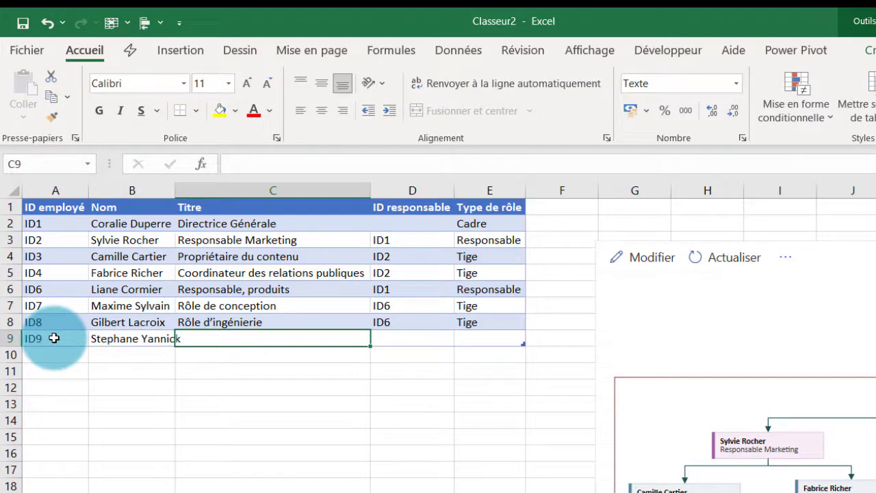
type("Dire")
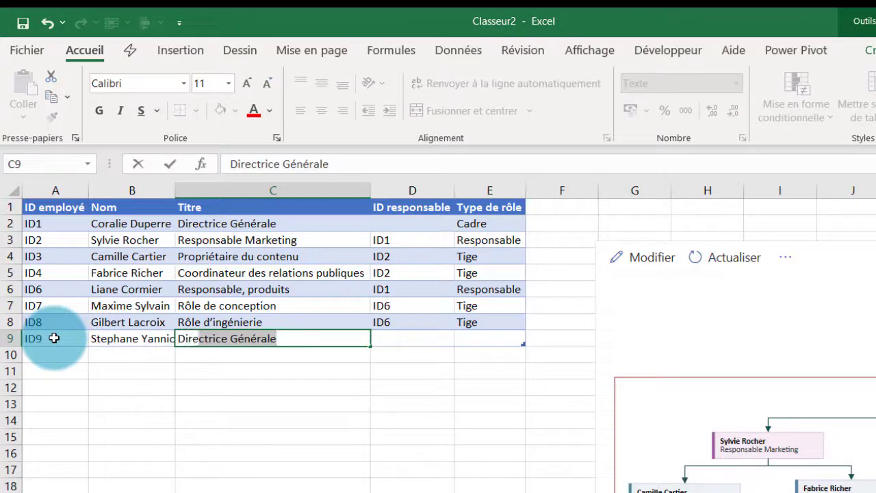
type("cteur Informati")
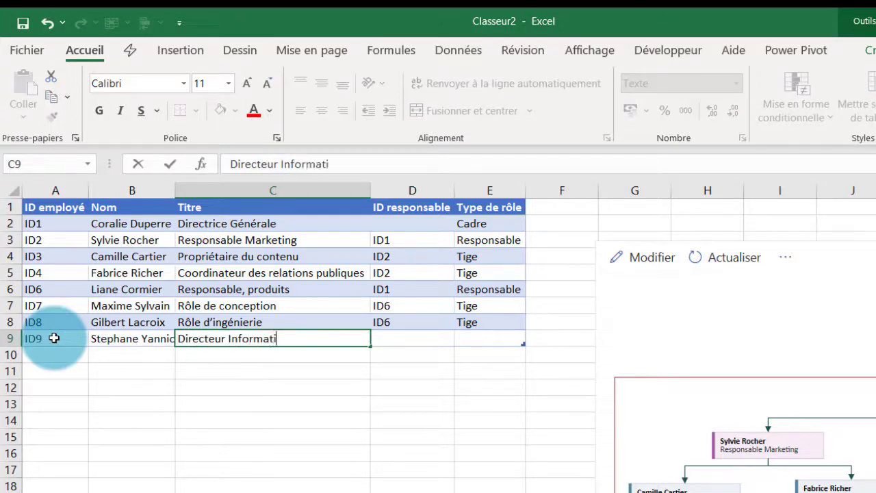
type("que")
key("Tab")
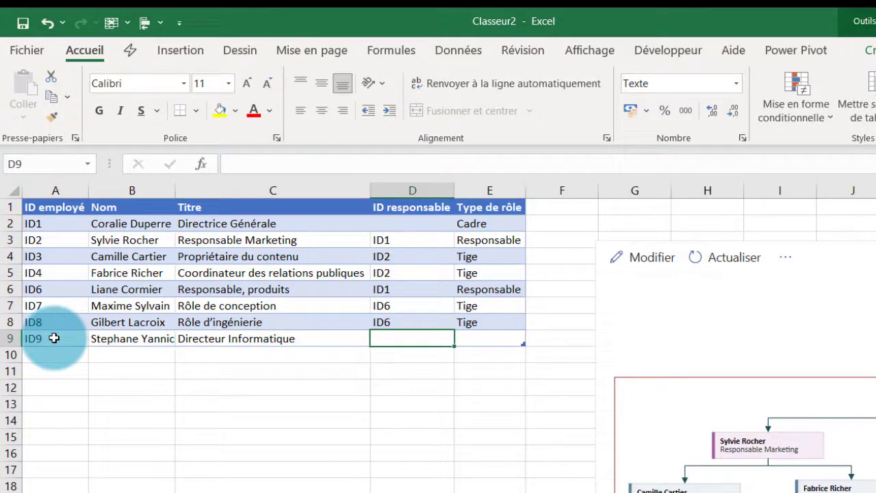
Give the row 9 employee the manager ID "ID1" and the role type "Responsable", and refresh the organisation chart
type("ID1")
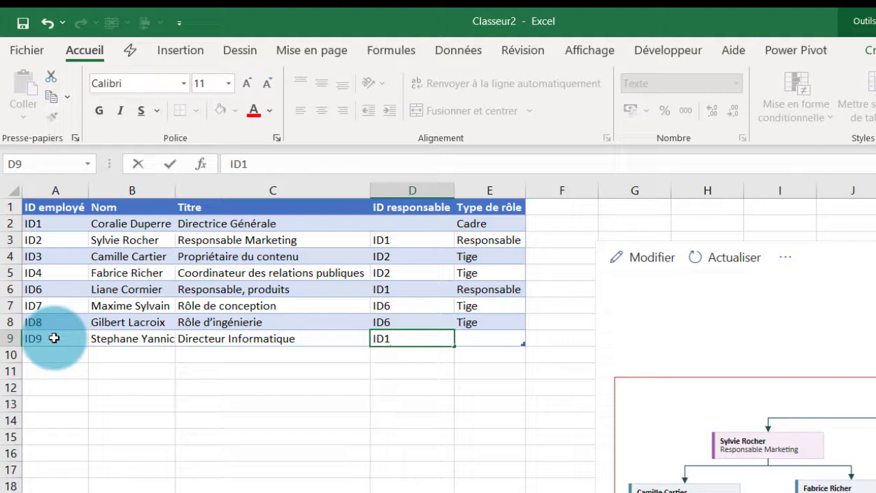
key("Tab")
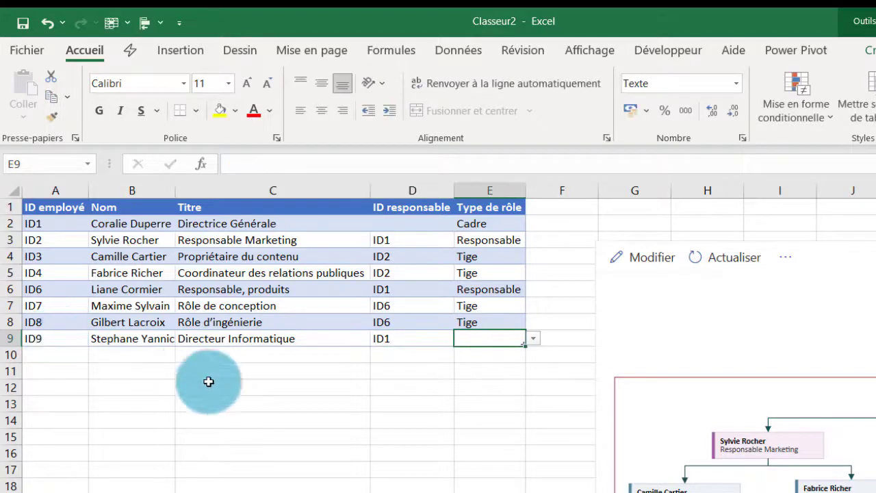
left_click(532, 338)
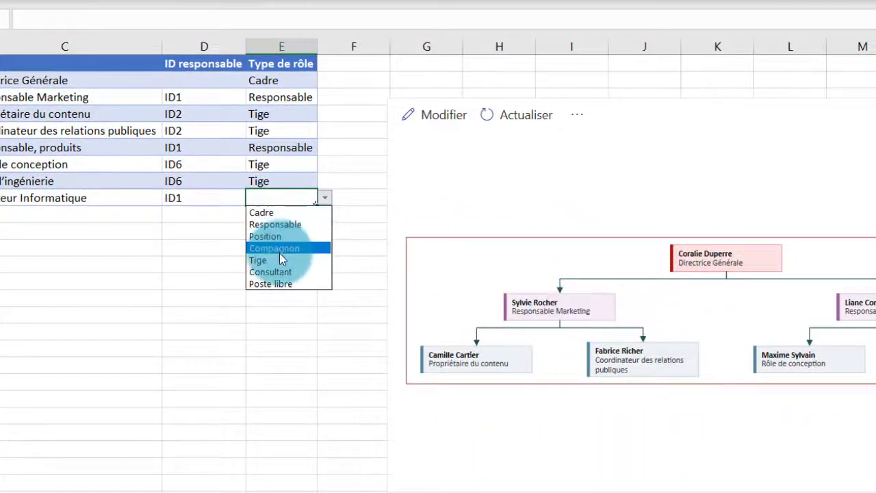
left_click(287, 225)
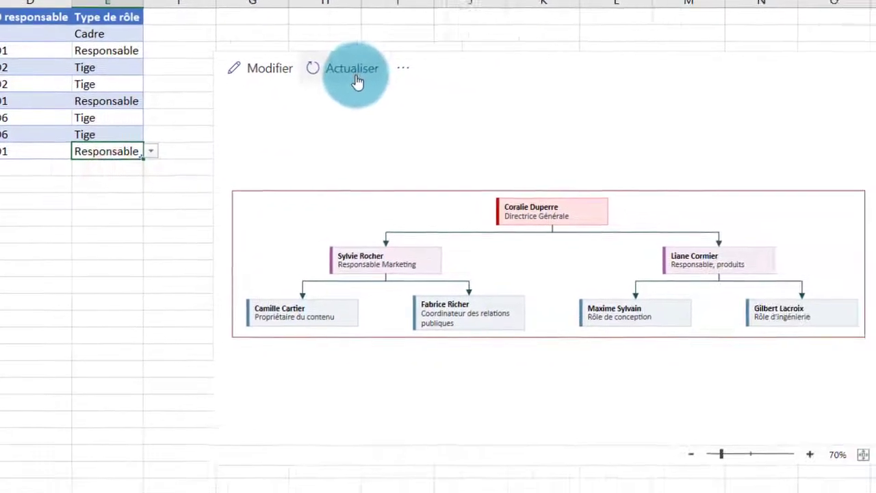
left_click(517, 113)
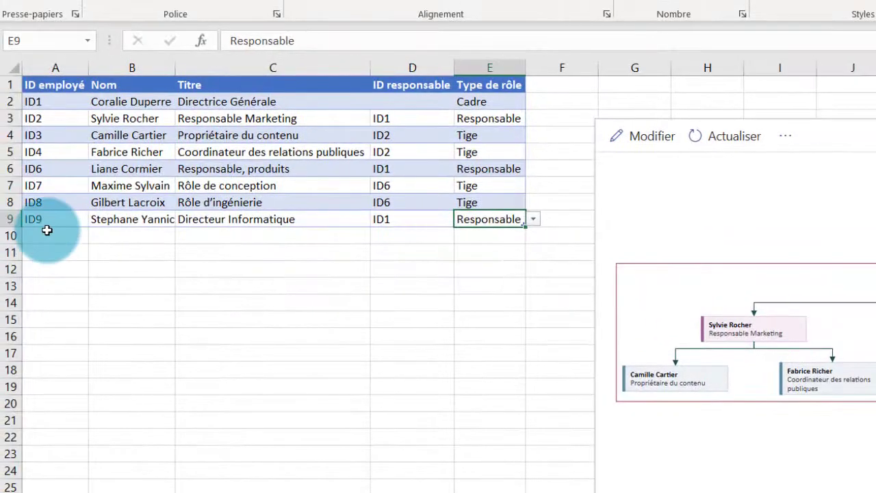
Add an employee in row 10 with the ID "ID10", the employee's full name and the title "Web Master"
left_click(47, 231)
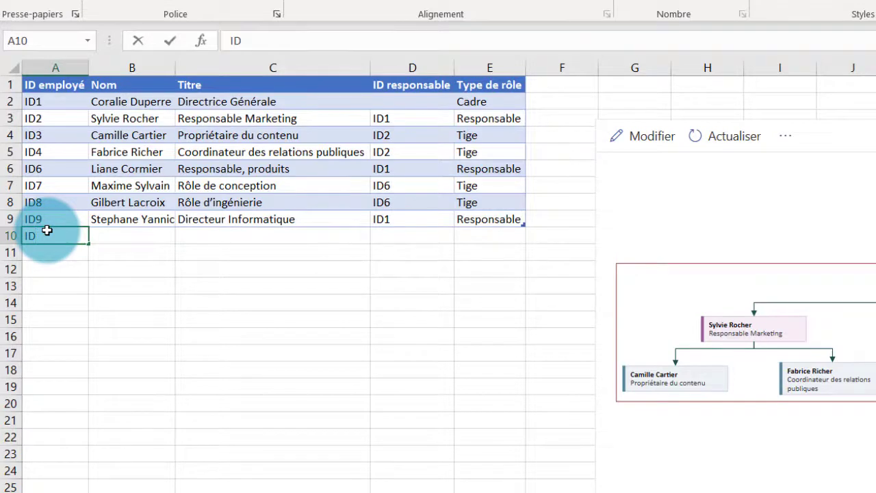
key("Tab")
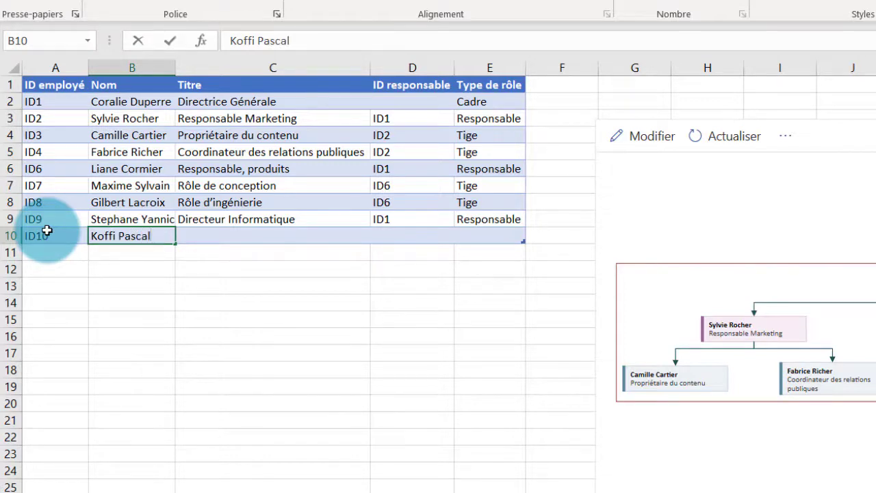
key("Tab")
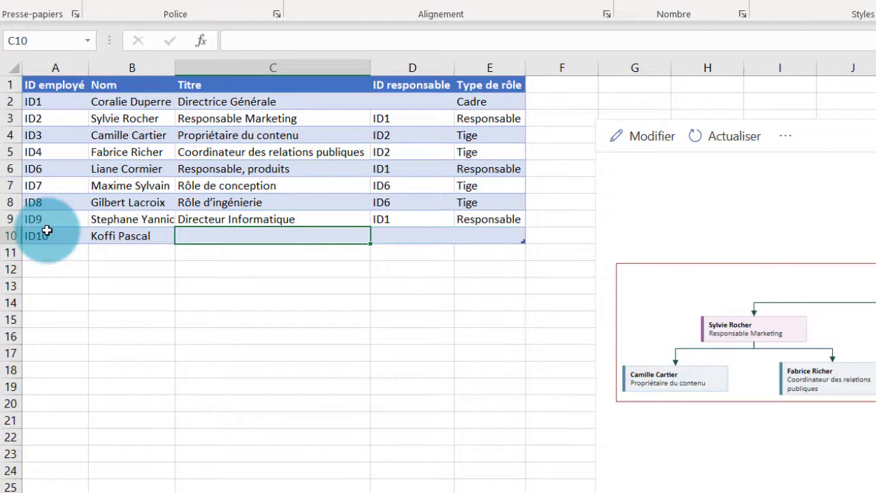
type("Web")
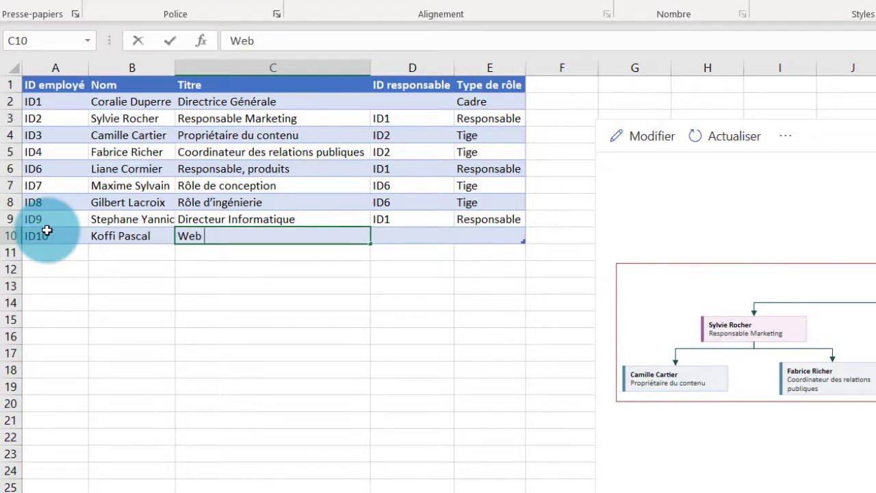
type(" Master")
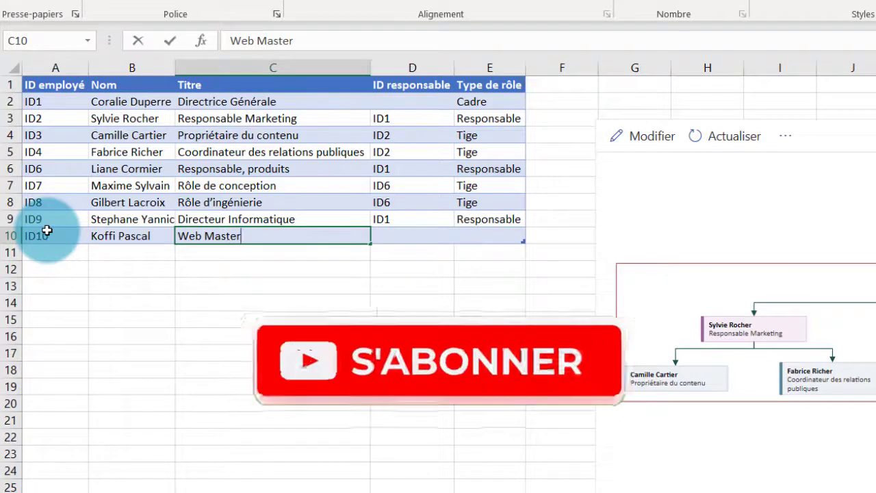
key("Tab")
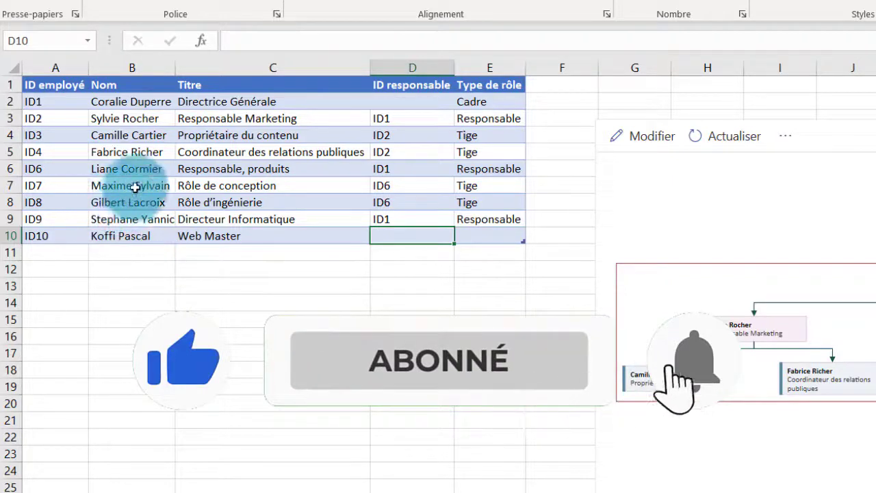
Set the row 10 employee's manager ID to "ID3" and refresh the organisation chart
left_click(120, 141)
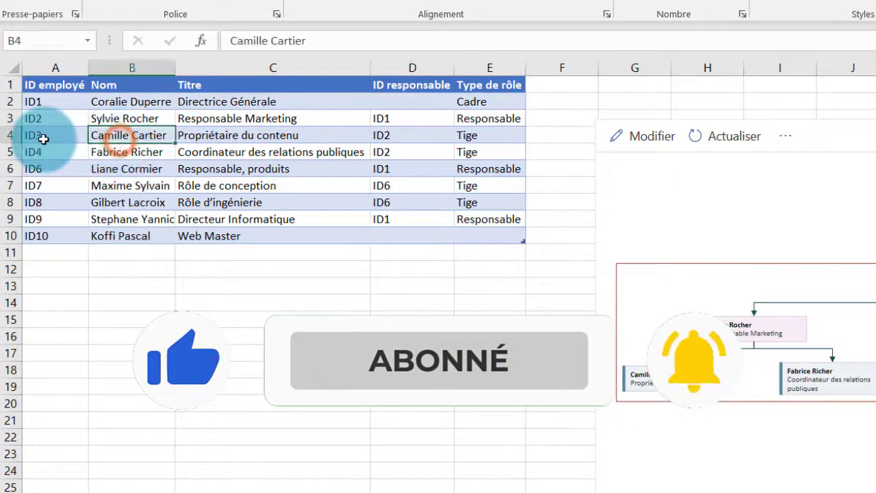
left_click(400, 236)
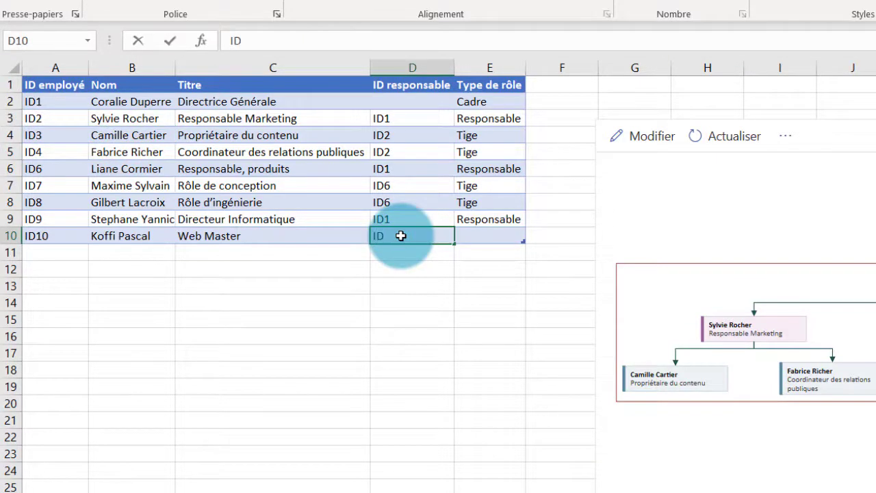
key("Tab")
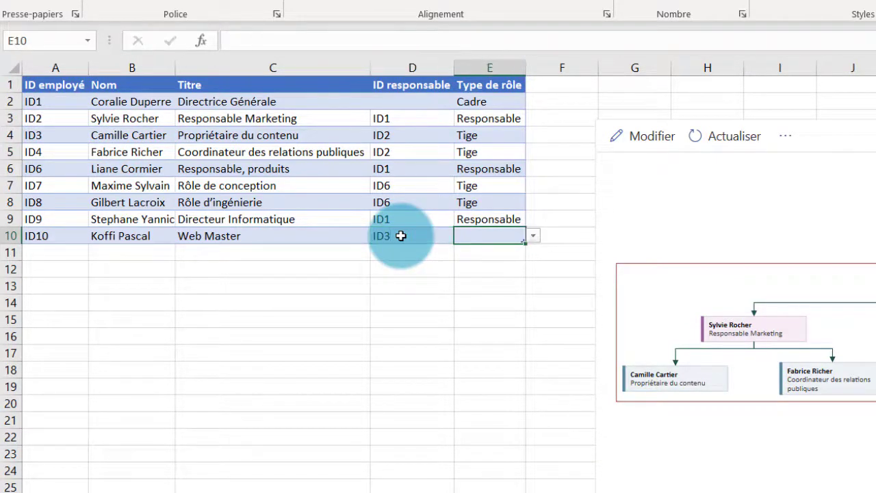
left_click(724, 141)
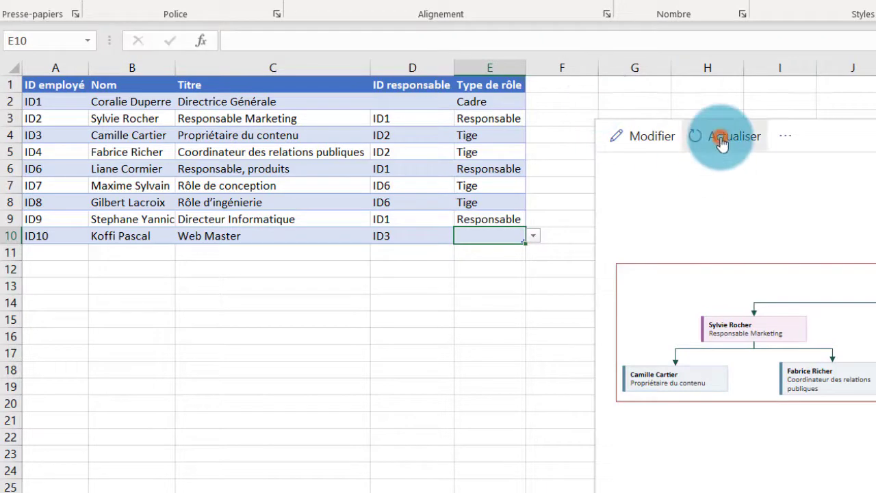